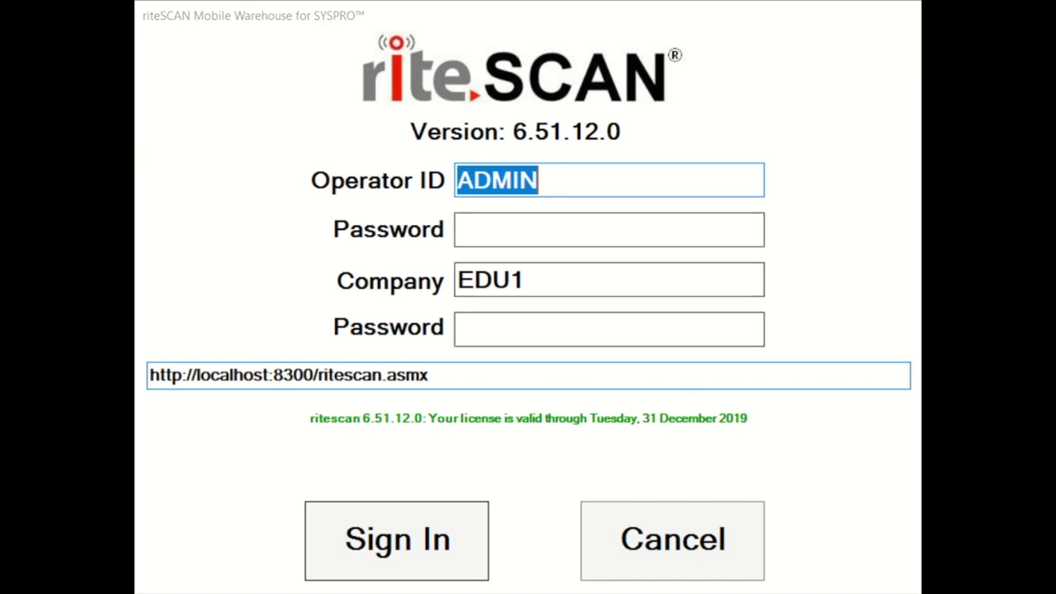
# Step: Submit the operator password to sign in to company EDU1
pyautogui.press('Return')
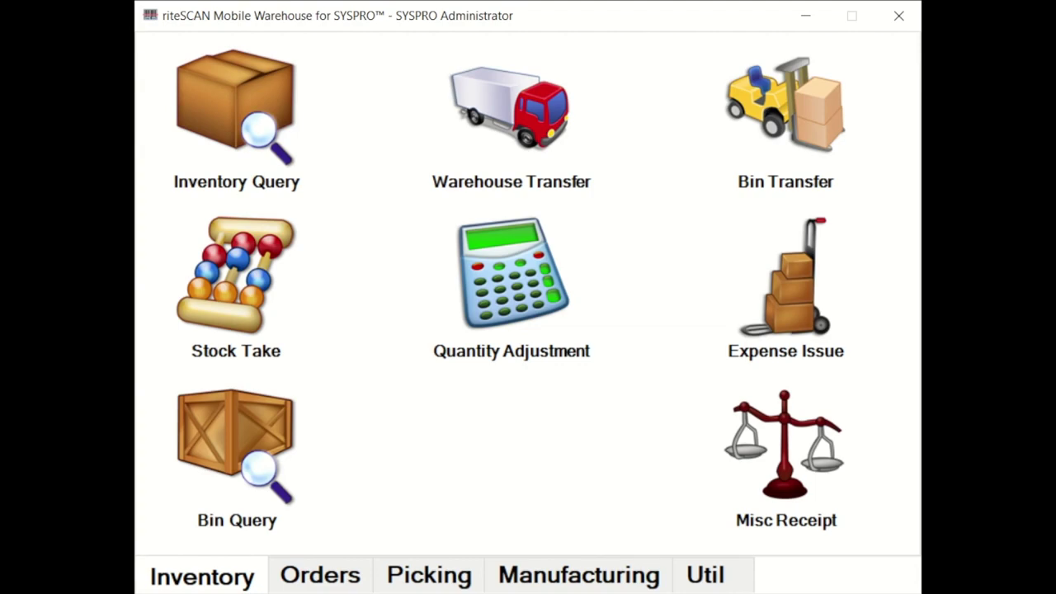
# Step: Open PO Receipt All from the Orders menu
pyautogui.click(320, 575)
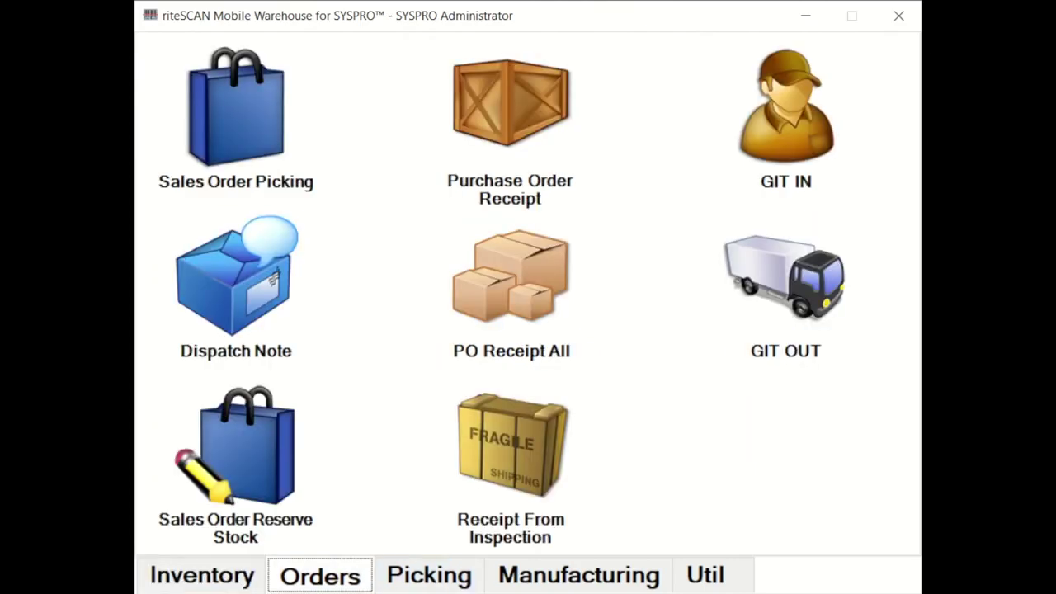
pyautogui.click(511, 280)
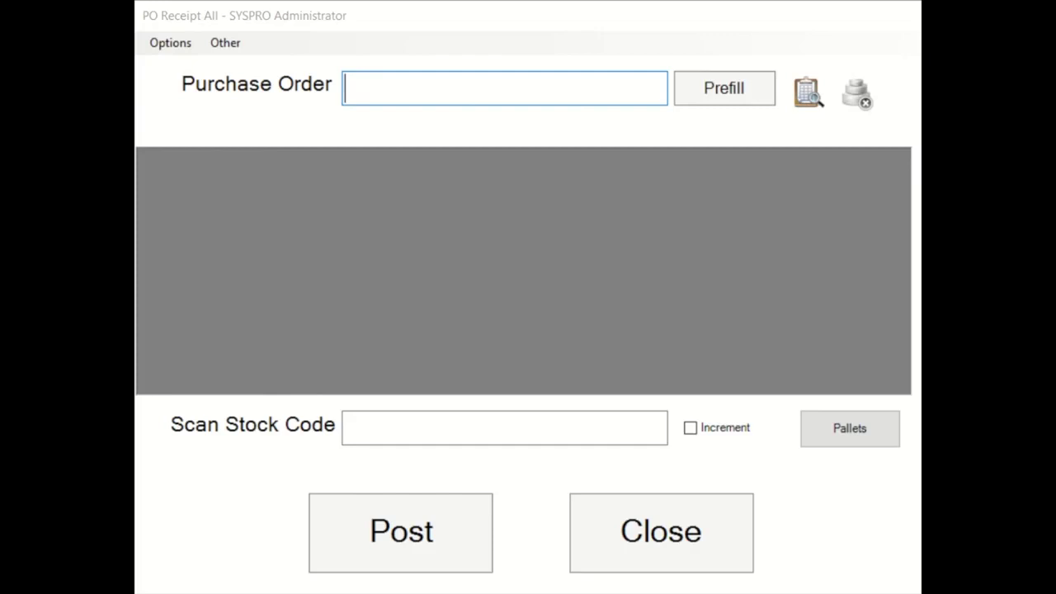
# Step: Load purchase order 489 from Bicycles Unlimited, showing lines LOT100 and B100
pyautogui.write('489')
pyautogui.press('Return')
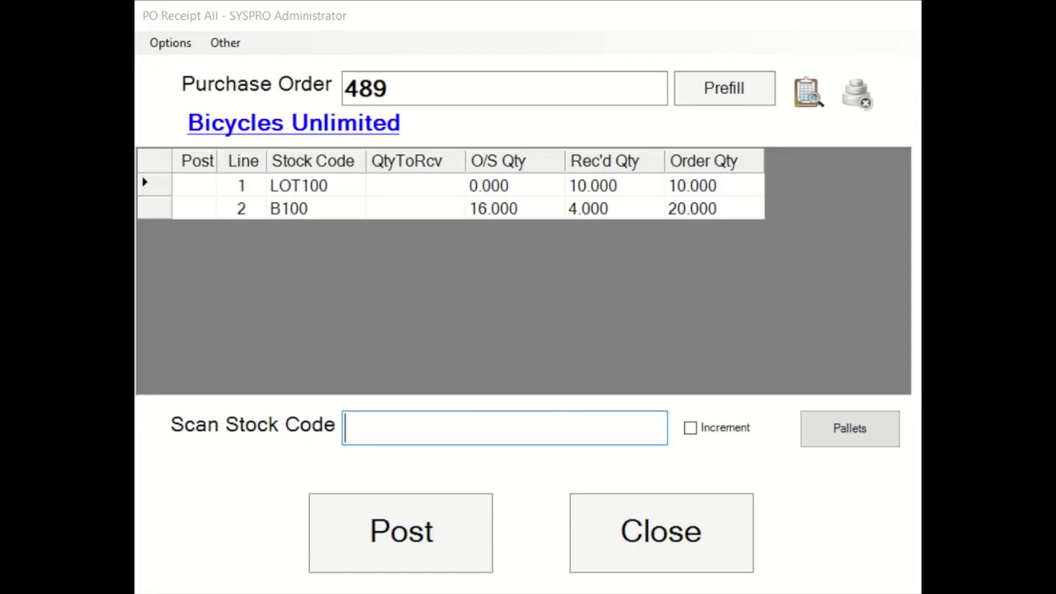
# Step: Open the B100 receipt line and enter a quantity of 10
pyautogui.write('B100')
pyautogui.press('Return')
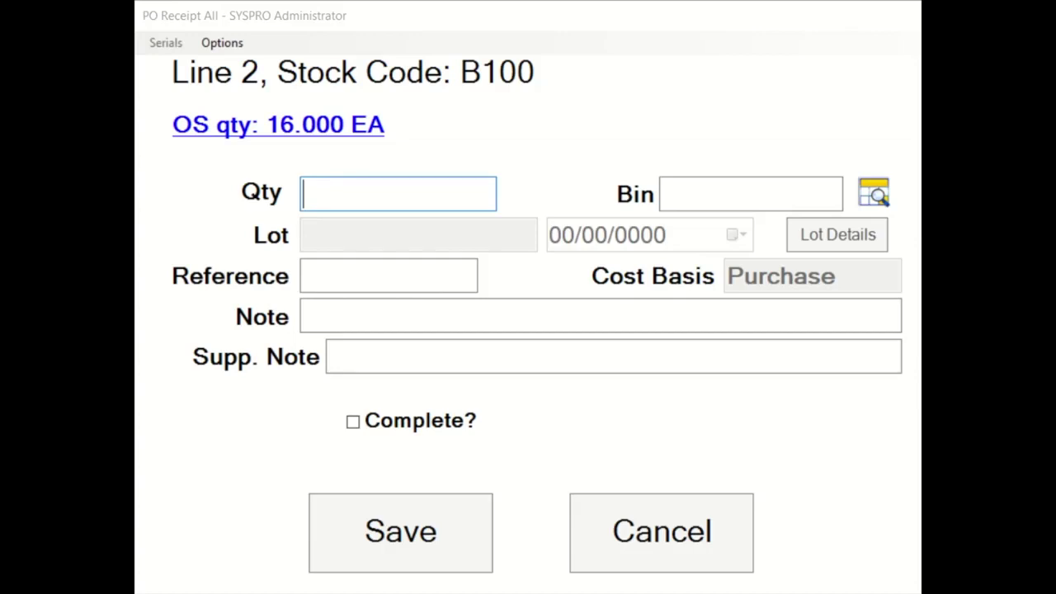
pyautogui.write('10')
pyautogui.press('Tab')
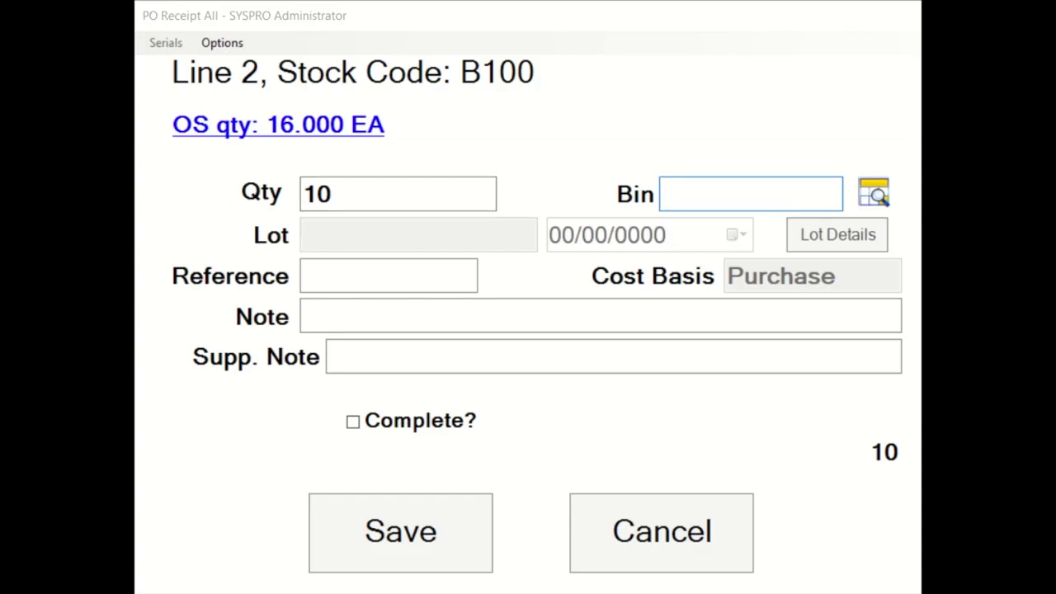
# Step: Pick bin N from the bin lookup for the B100 receipt
pyautogui.click(874, 192)
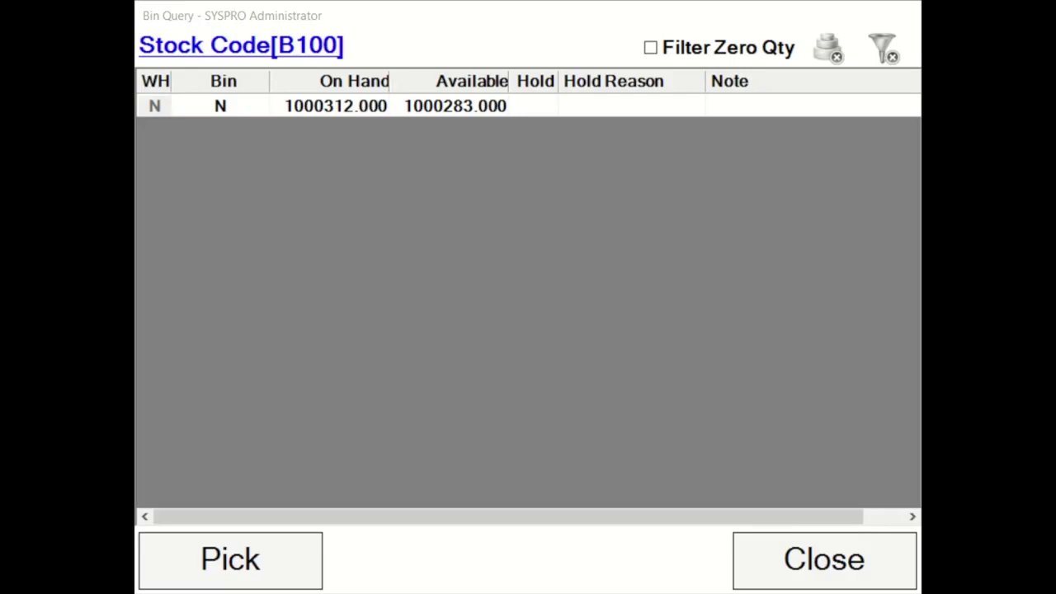
pyautogui.click(330, 105)
pyautogui.click(230, 559)
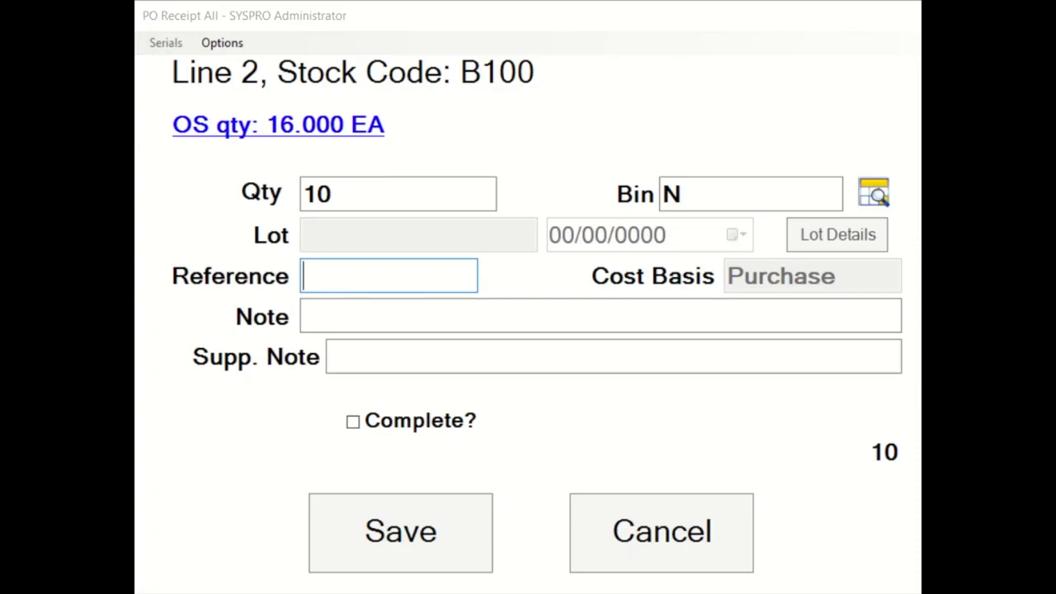
# Step: Enter supplier note 'delnote2019' and save the B100 line to receive 10
pyautogui.press('Tab')
pyautogui.press('Tab')
pyautogui.write('delnote')
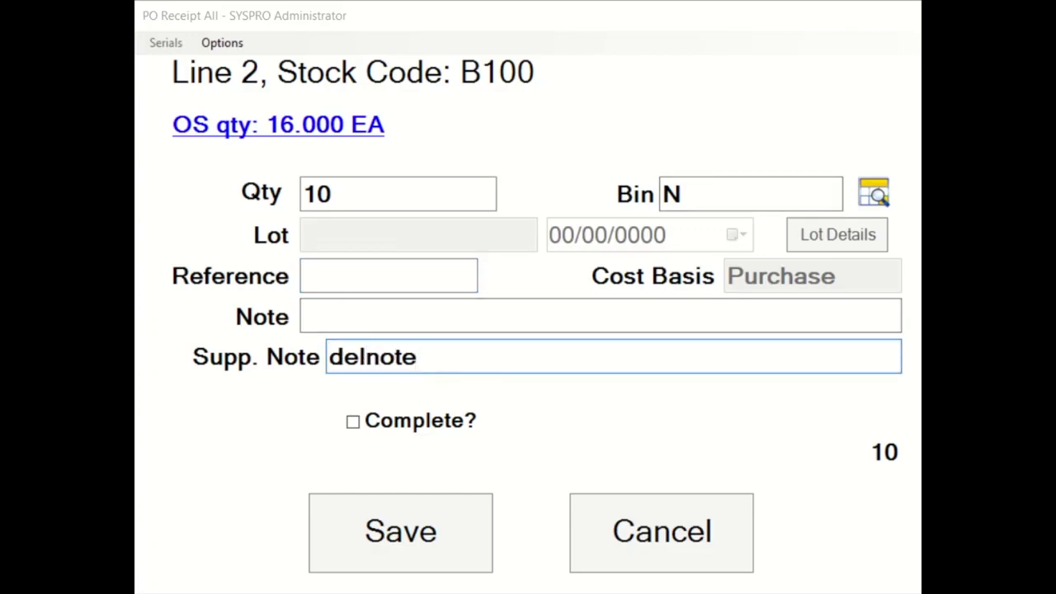
pyautogui.write('2015')
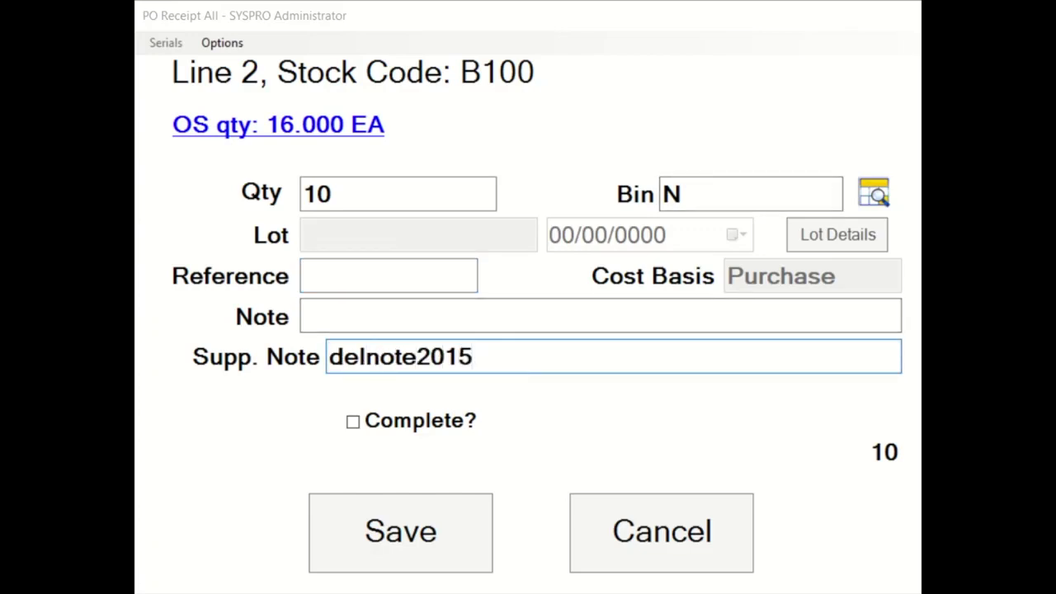
pyautogui.press('BackSpace')
pyautogui.write('9')
pyautogui.press('Return')
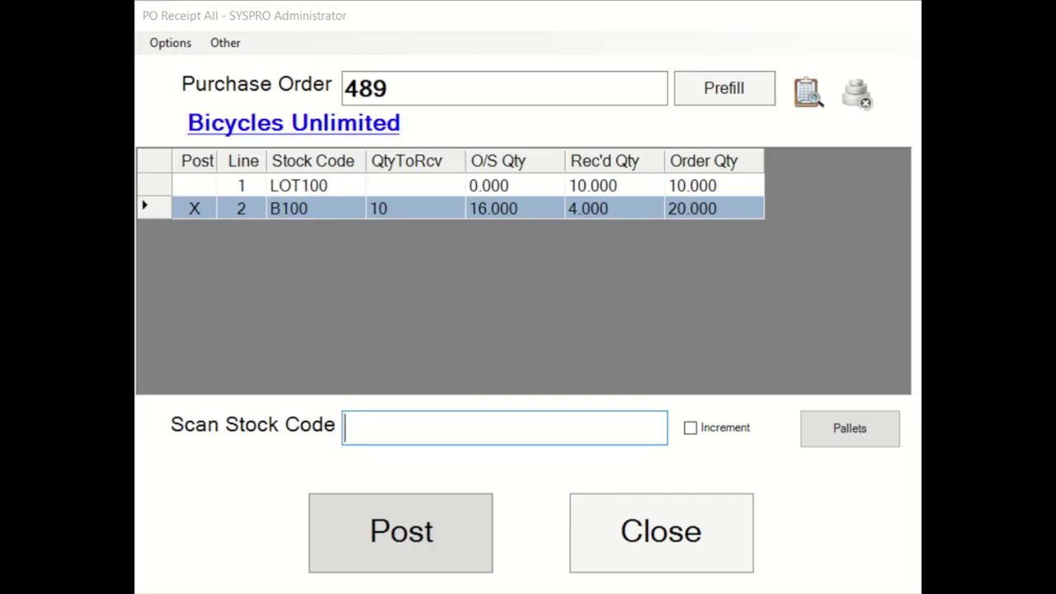
# Step: Open the receipt form for line 1, LOT100
pyautogui.doubleClick(299, 185)
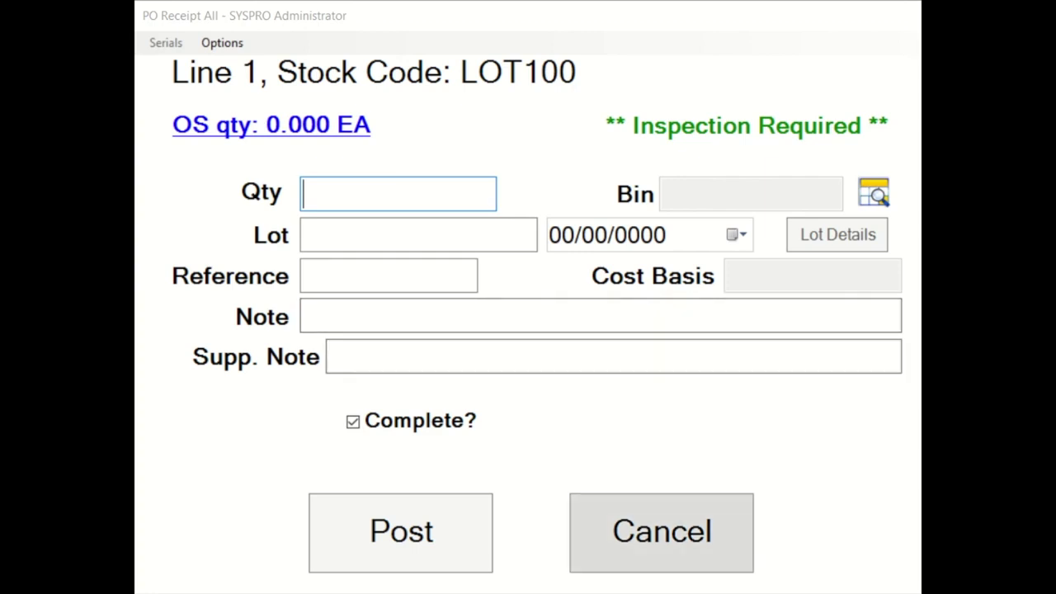
# Step: Cancel the LOT100 lot form and post the pending B100 receipt on PO 489
pyautogui.click(661, 532)
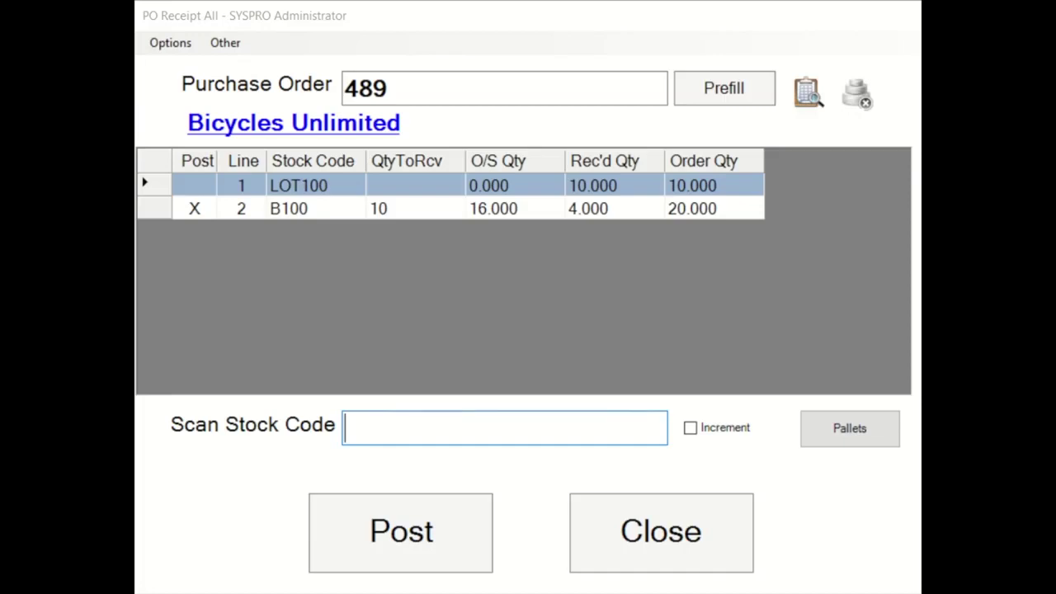
pyautogui.click(401, 533)
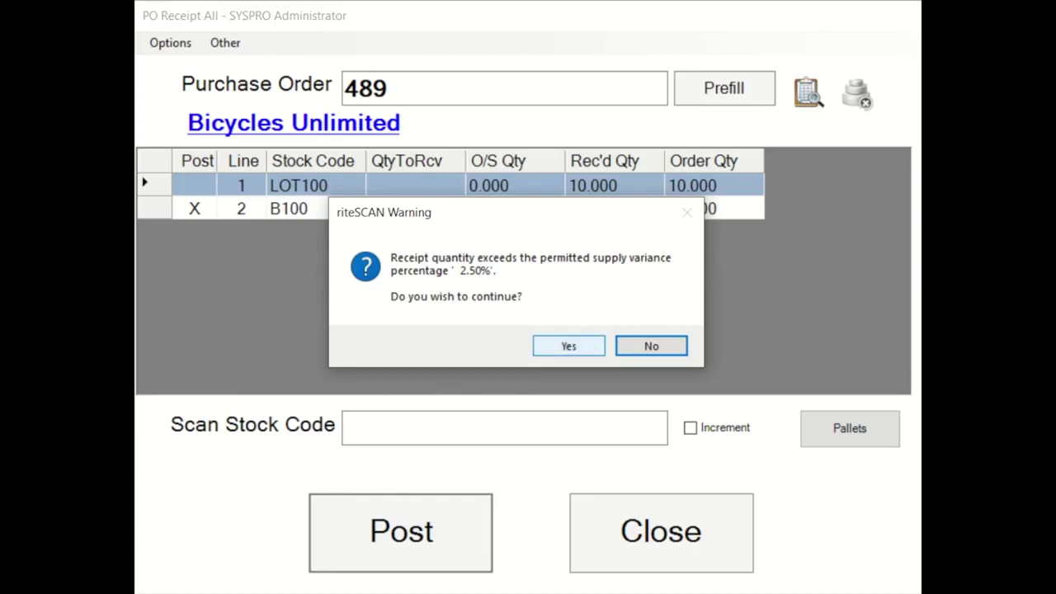
# Step: Accept the 2.50% supply-variance warning and bring up pallet assignment
pyautogui.click(569, 345)
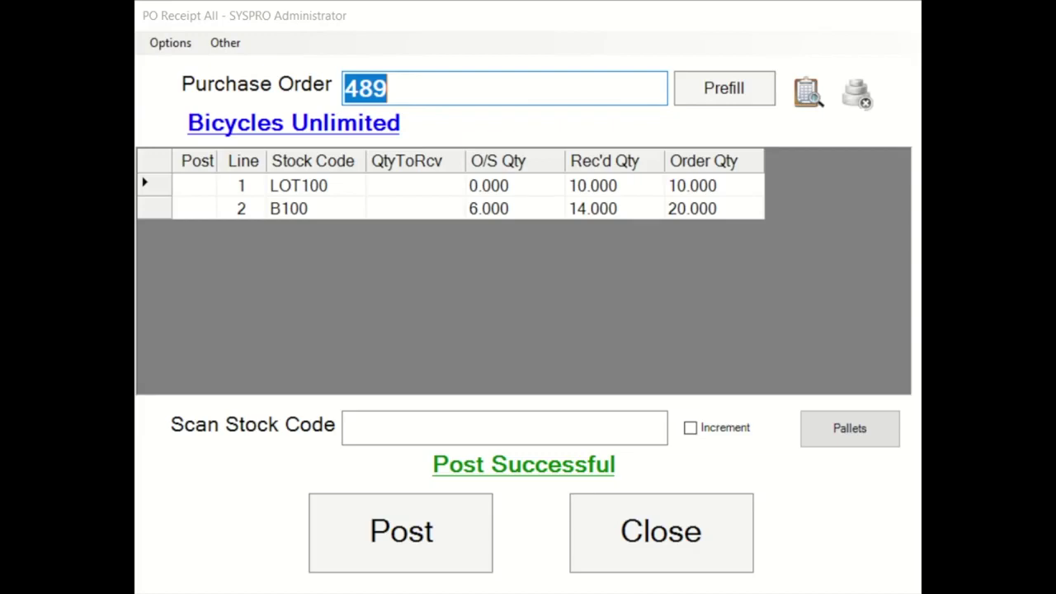
pyautogui.click(849, 428)
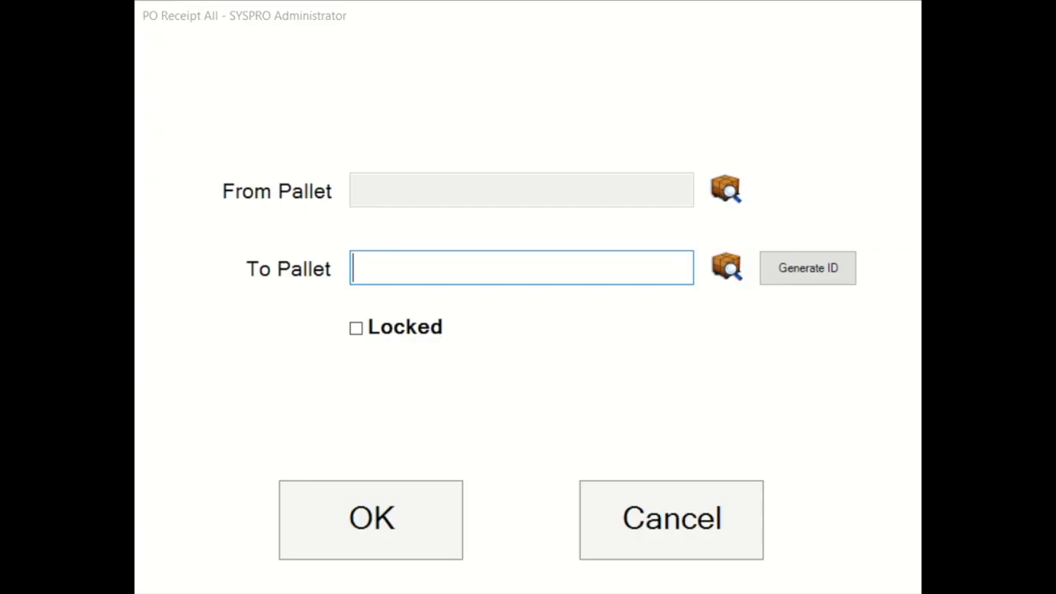
# Step: Generate pallet ID PAL00196, then close the pallet dialog without saving
pyautogui.click(808, 268)
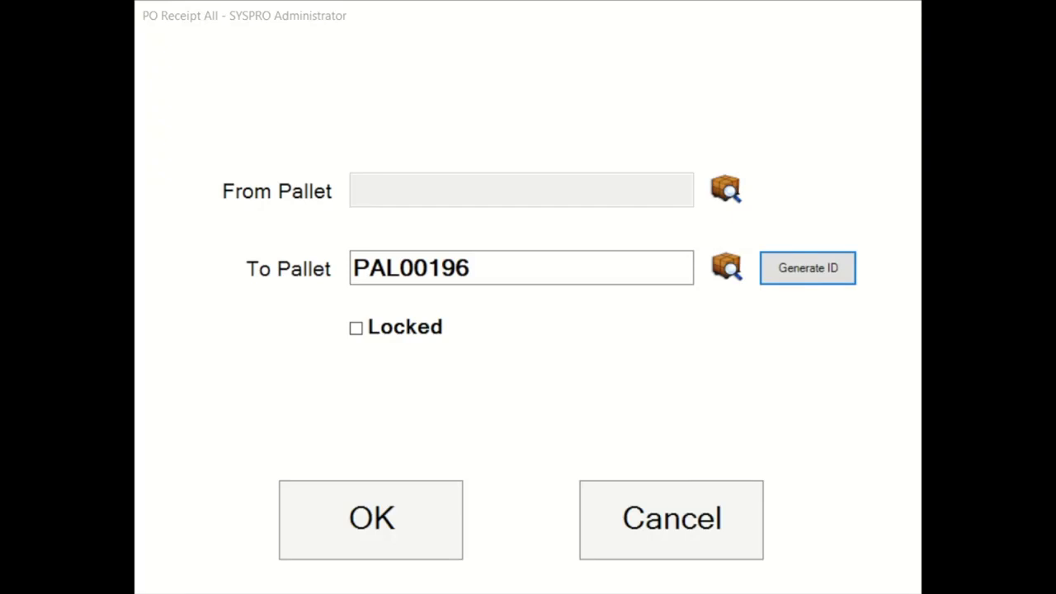
pyautogui.click(672, 520)
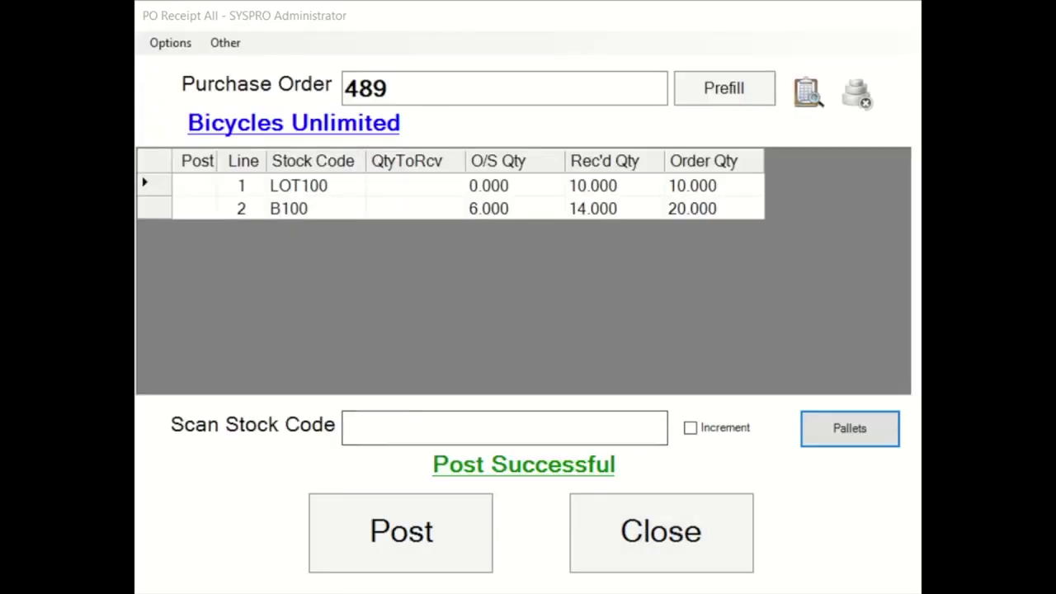
pyautogui.click(225, 42)
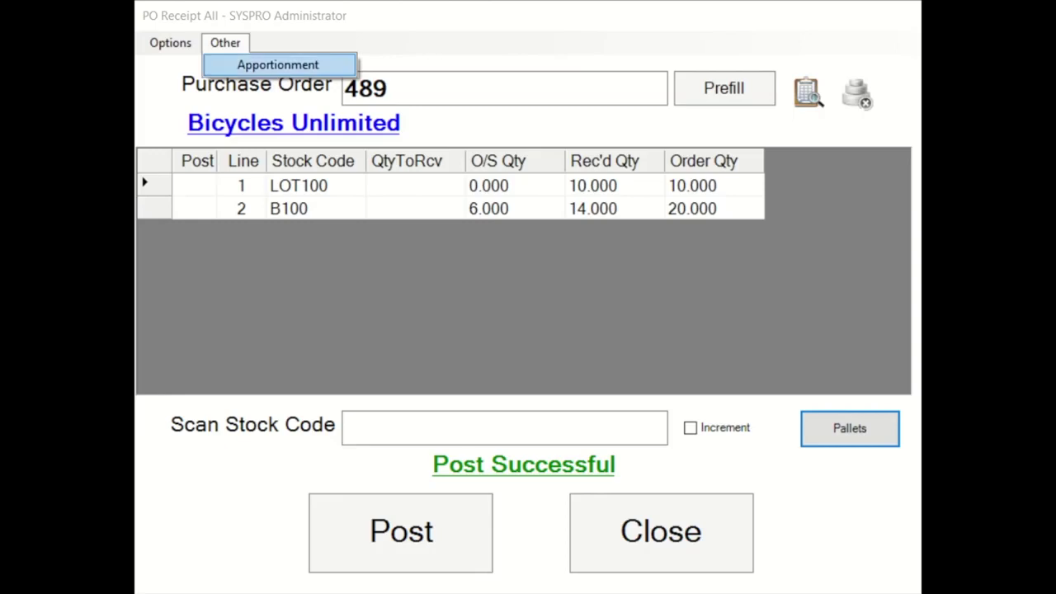
pyautogui.press('Return')
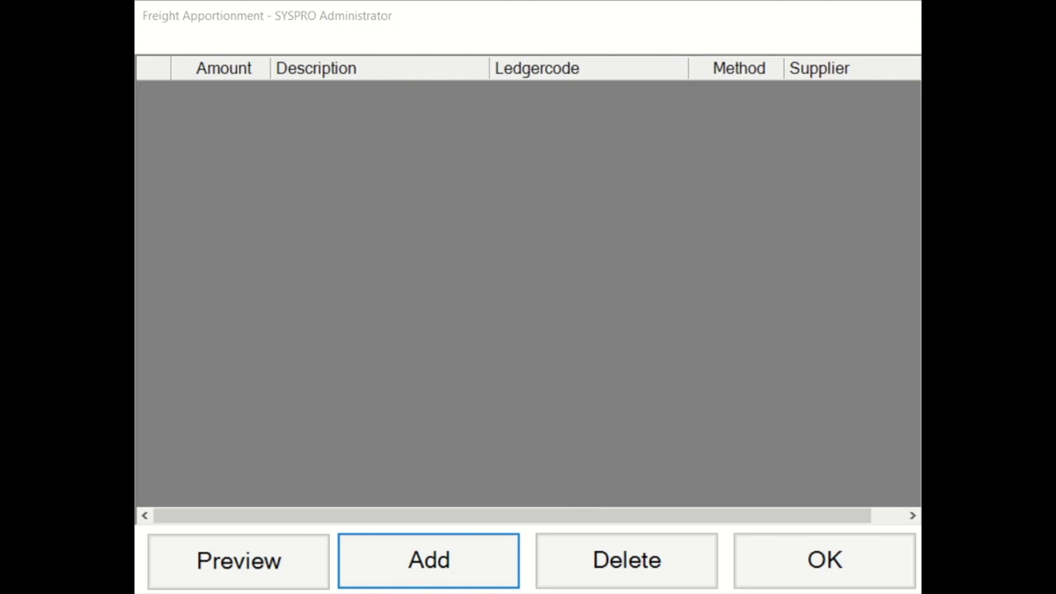
pyautogui.press('Return')
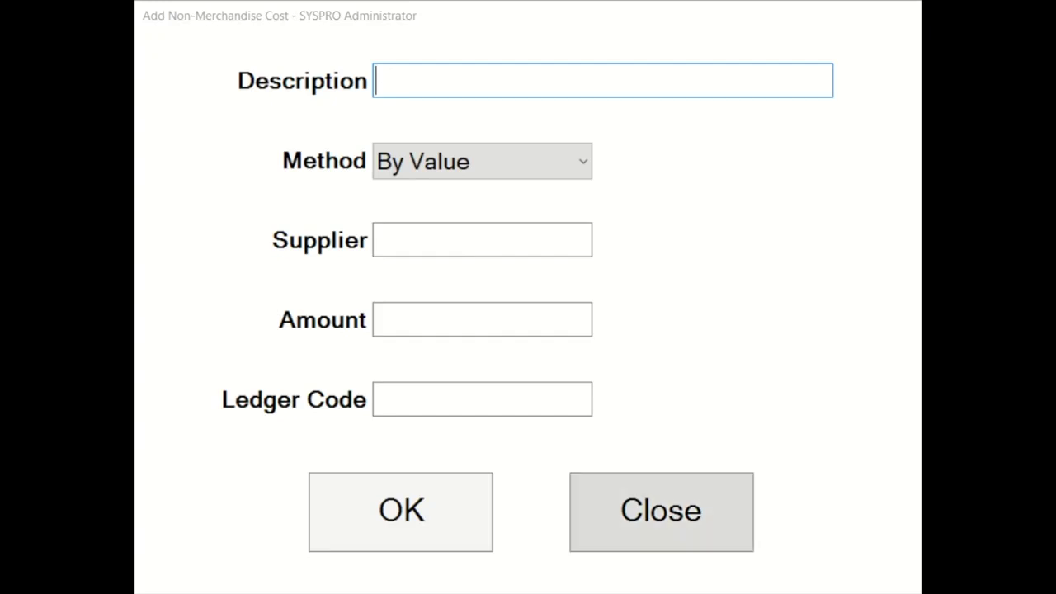
pyautogui.click(661, 511)
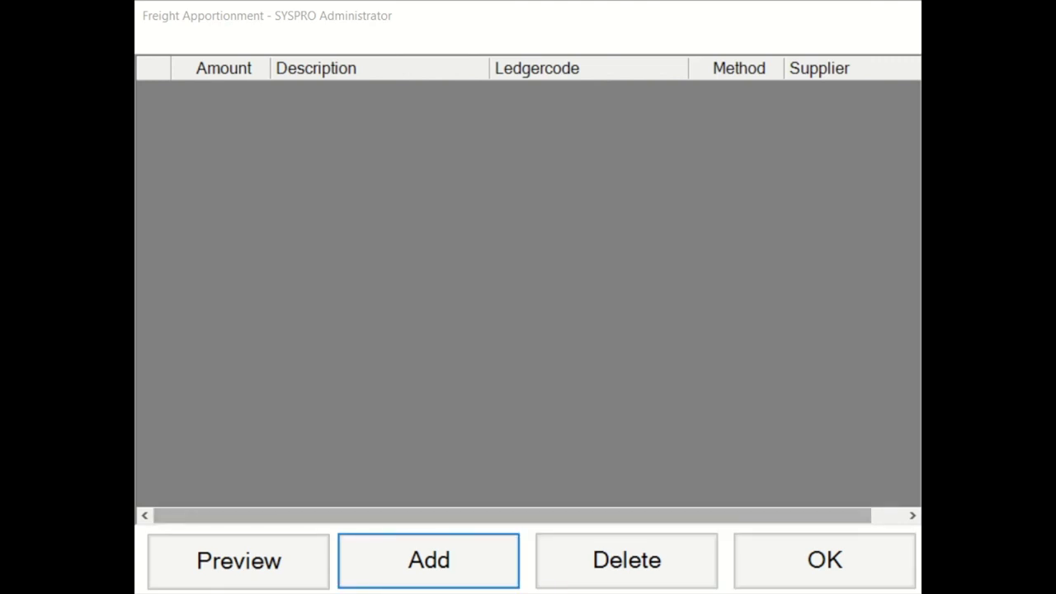
pyautogui.click(825, 561)
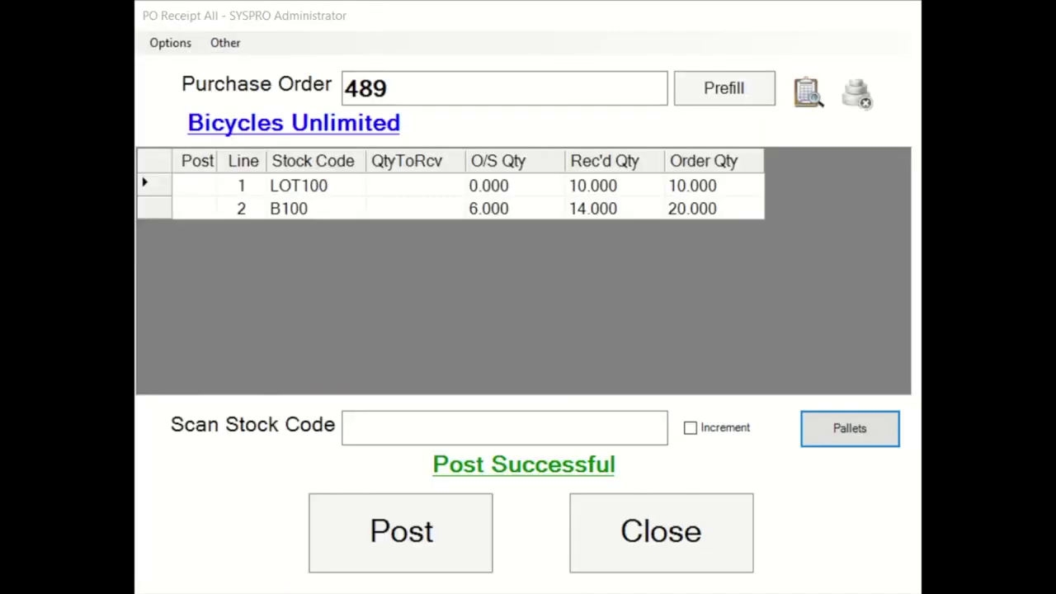